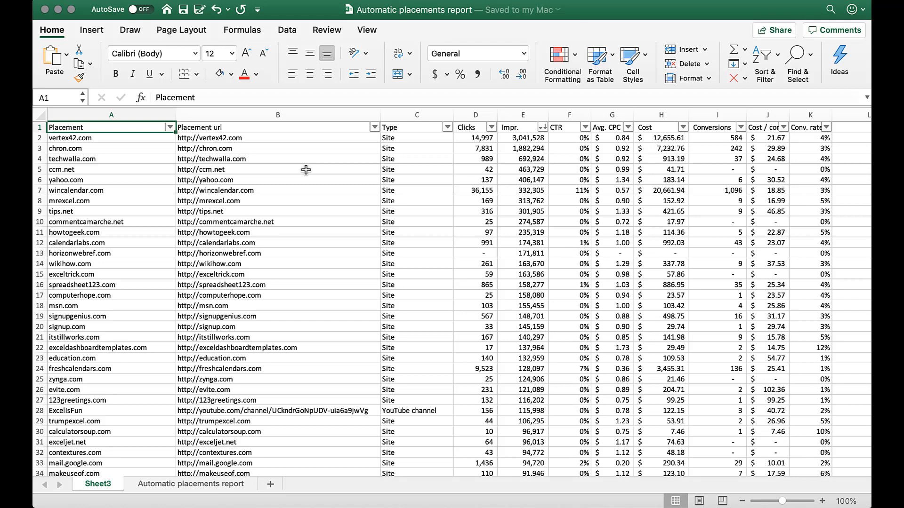
Step: Filter the Clicks column to show only the "-" entries and check the sort setting of the Impr. column
left_click(491, 127)
left_click(527, 273)
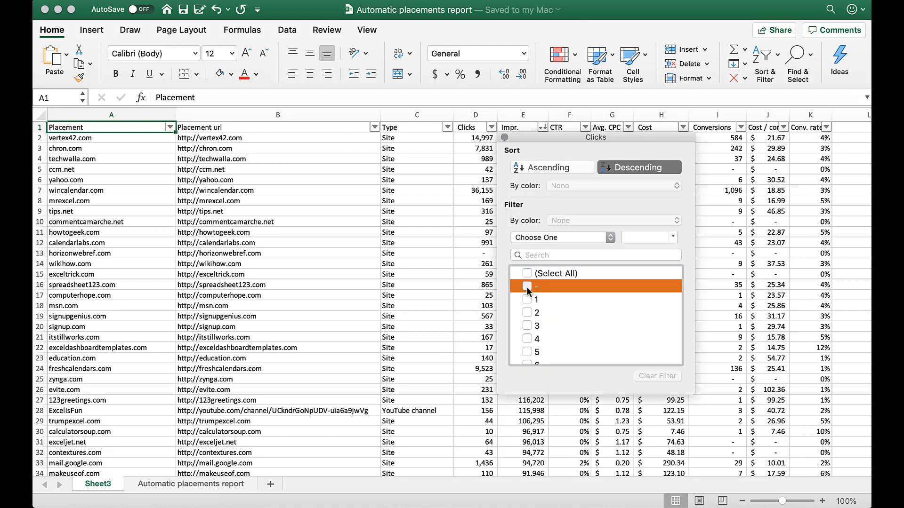
left_click(526, 286)
left_click(517, 126)
left_click(518, 126)
left_click(542, 127)
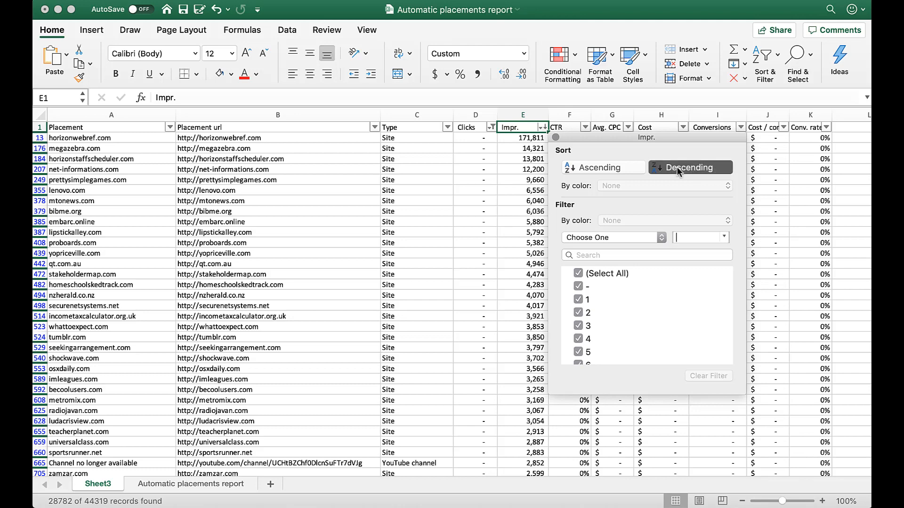
left_click(555, 137)
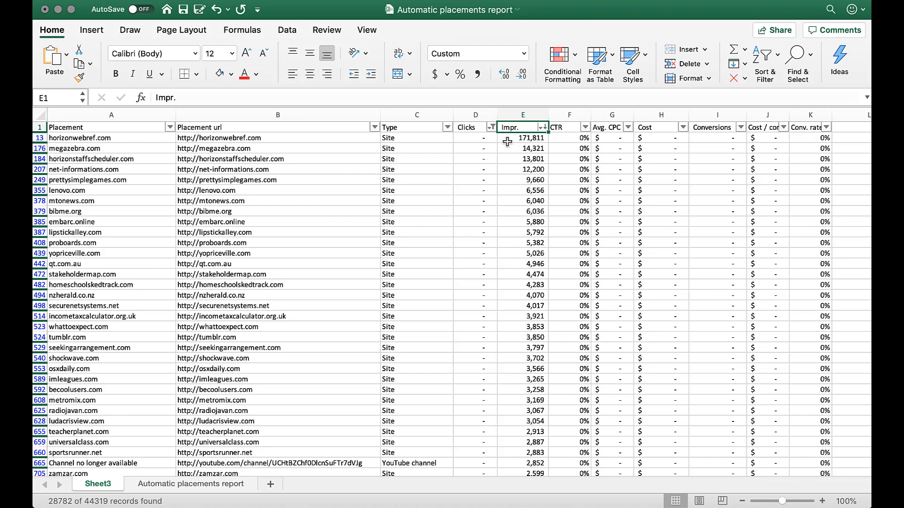
Step: Examine the placements without clicks from the highest impression counts downward, starting at the first placement URL
left_click(296, 139)
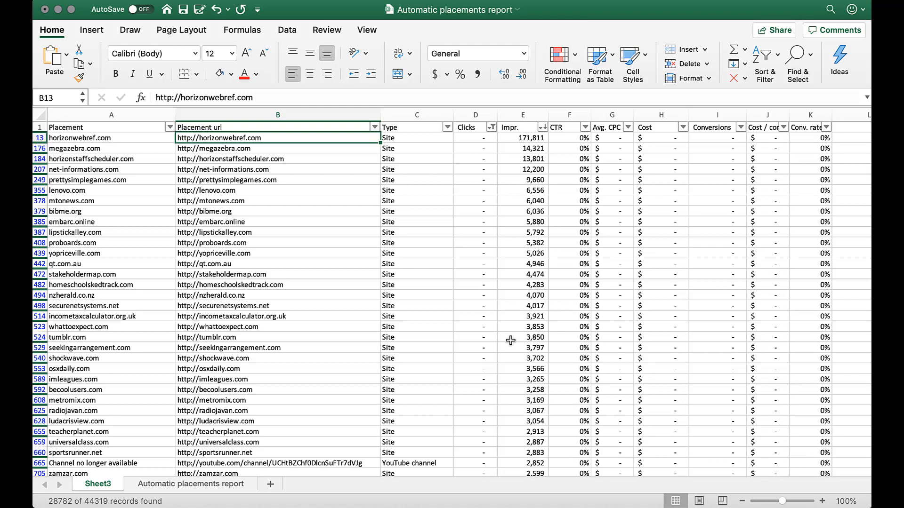
scroll(516, 270, "down", 4)
scroll(516, 270, "down", 10)
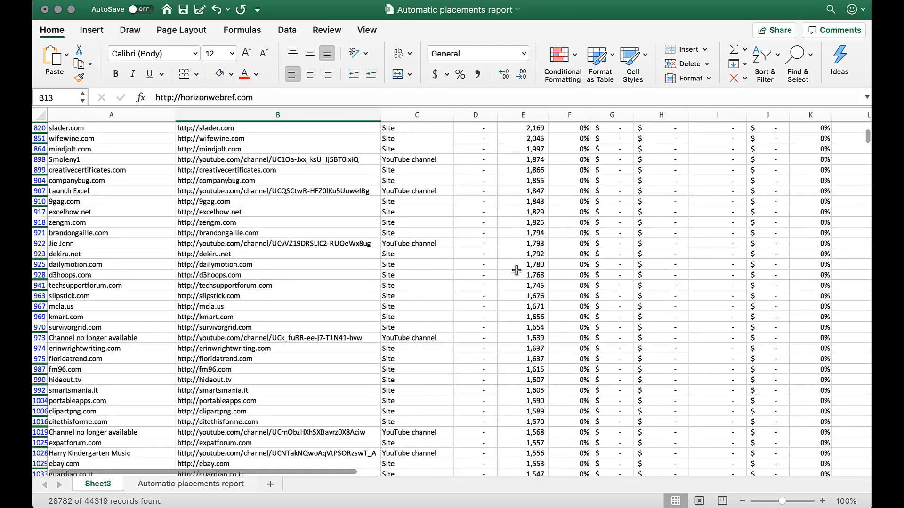
scroll(517, 270, "down", 5)
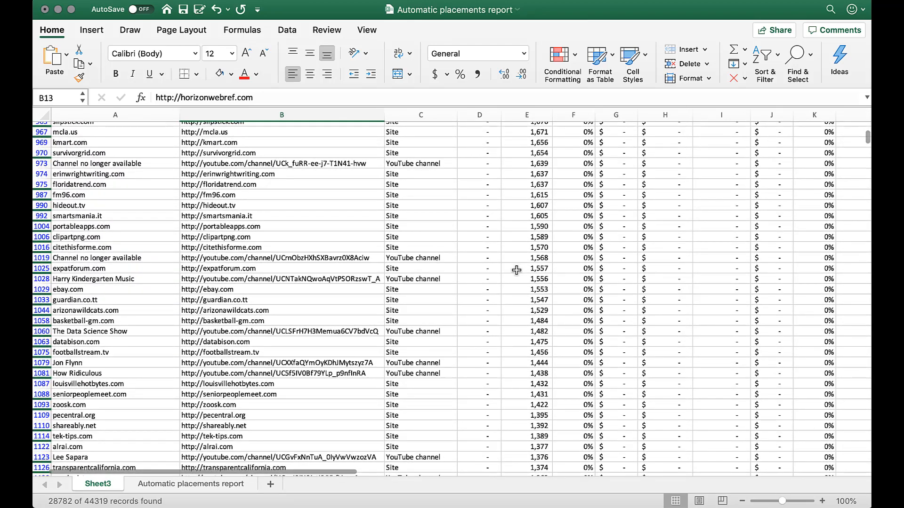
scroll(517, 270, "down", 2)
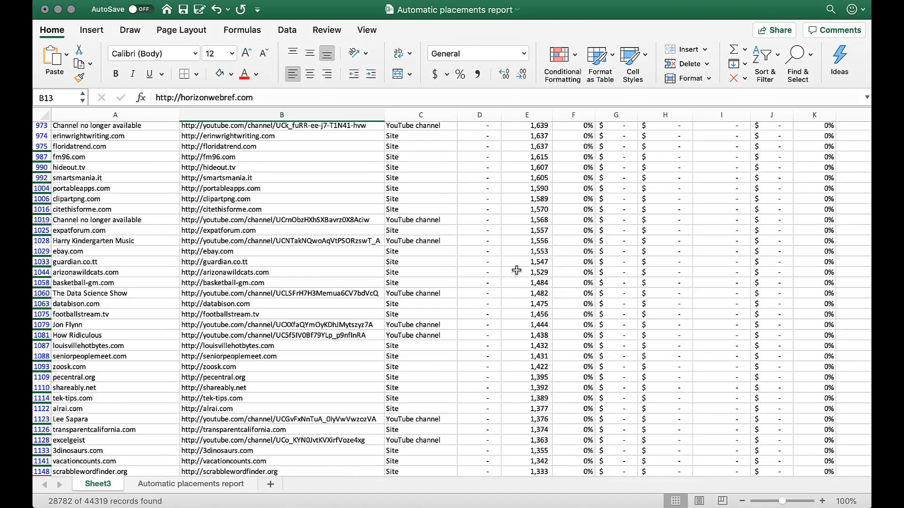
scroll(517, 270, "down", 3)
scroll(516, 270, "down", 6)
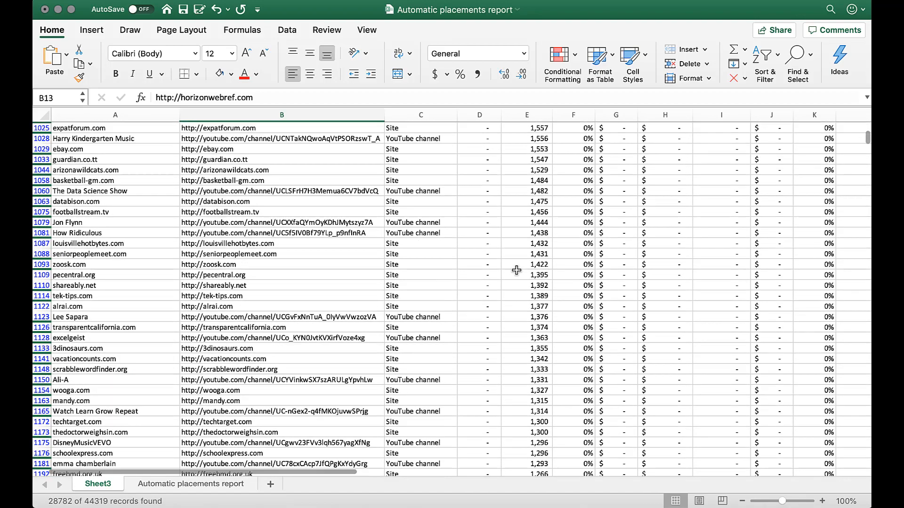
scroll(517, 269, "down", 6)
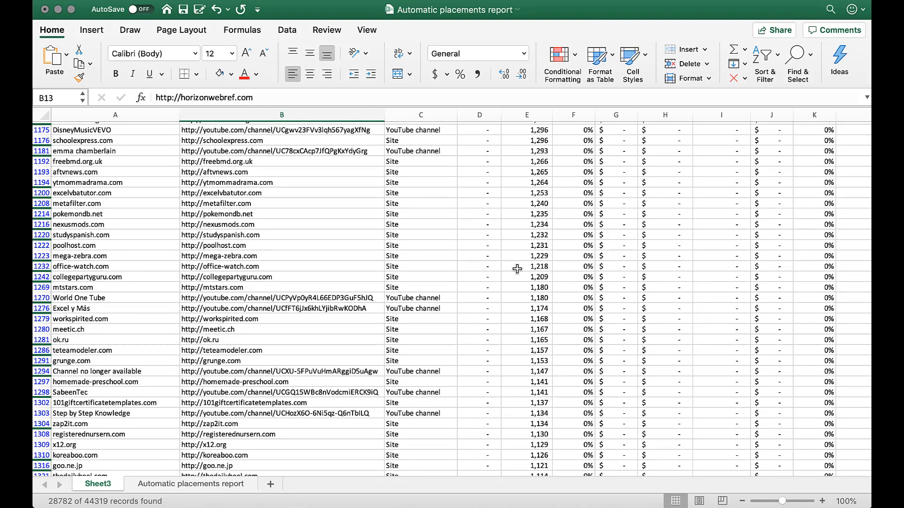
scroll(516, 269, "up", 20)
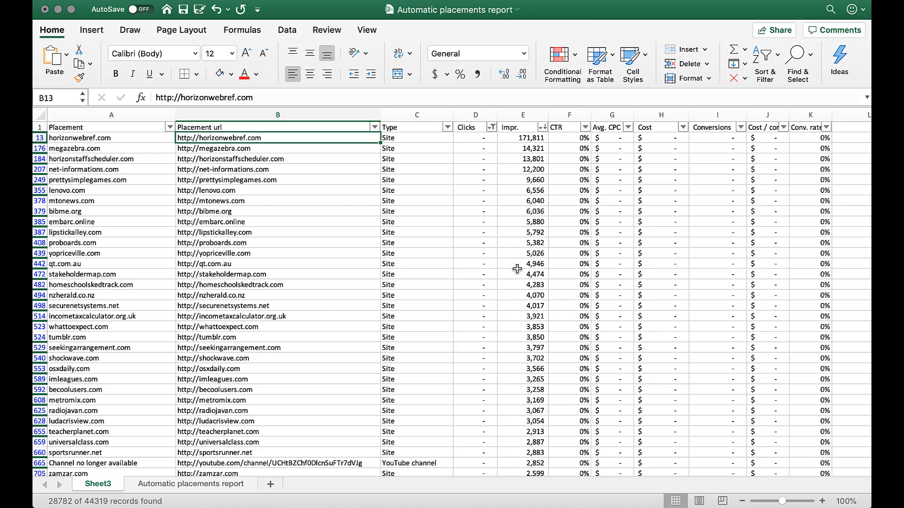
Step: Remove the filter from the Clicks column by selecting all of its values again
left_click(491, 127)
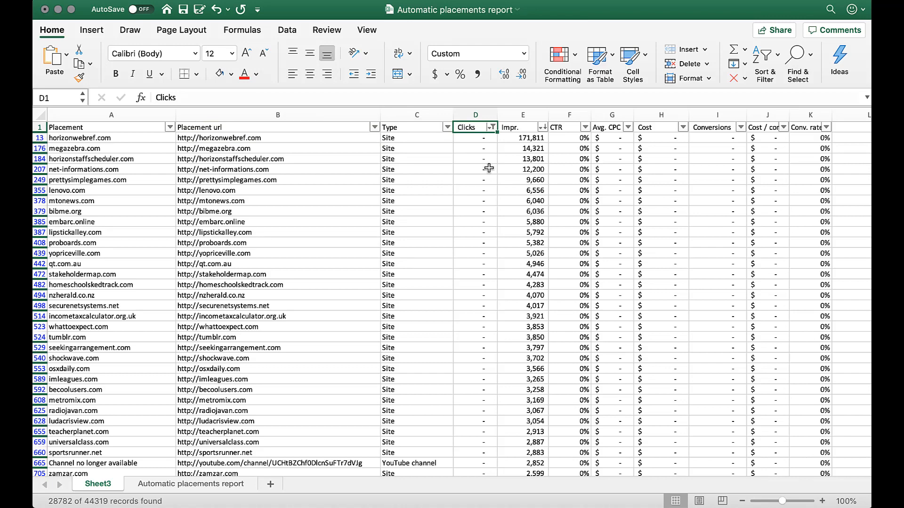
left_click(493, 129)
left_click(527, 303)
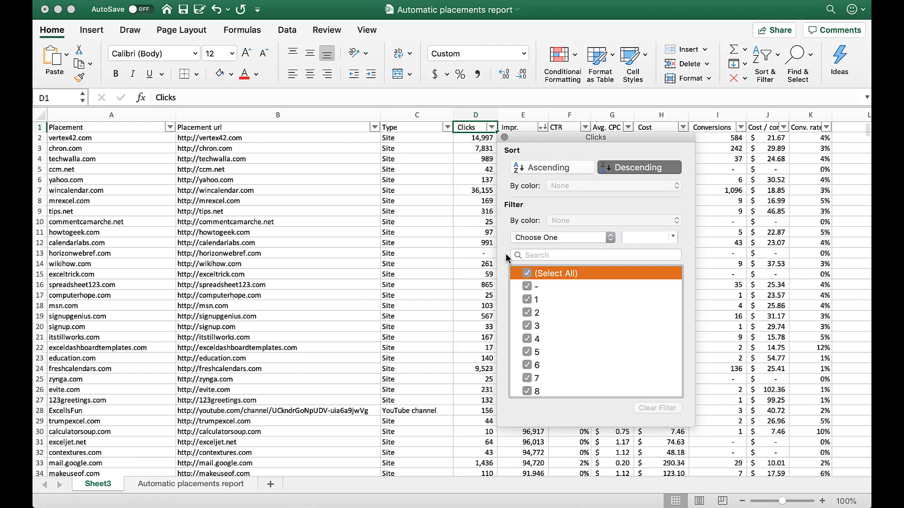
left_click(423, 126)
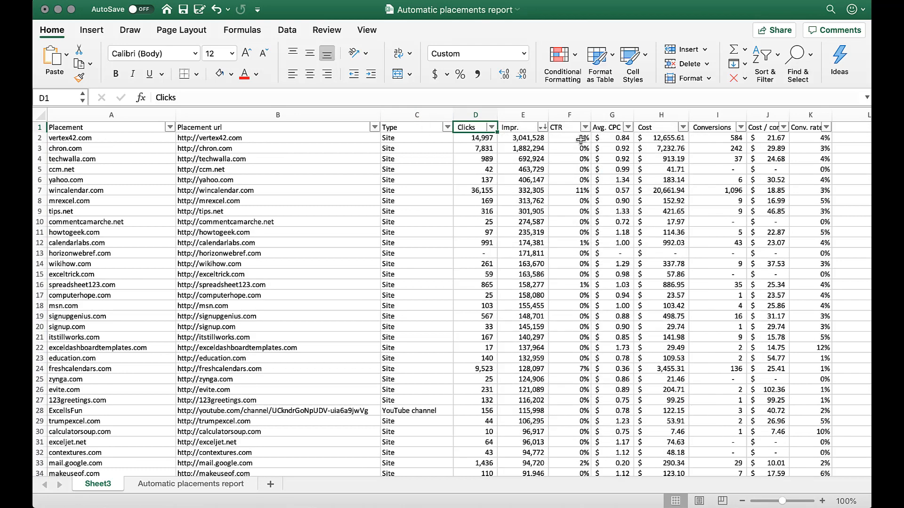
Step: Sort the placements by CTR in descending order and review the rows with the highest rates
left_click(563, 130)
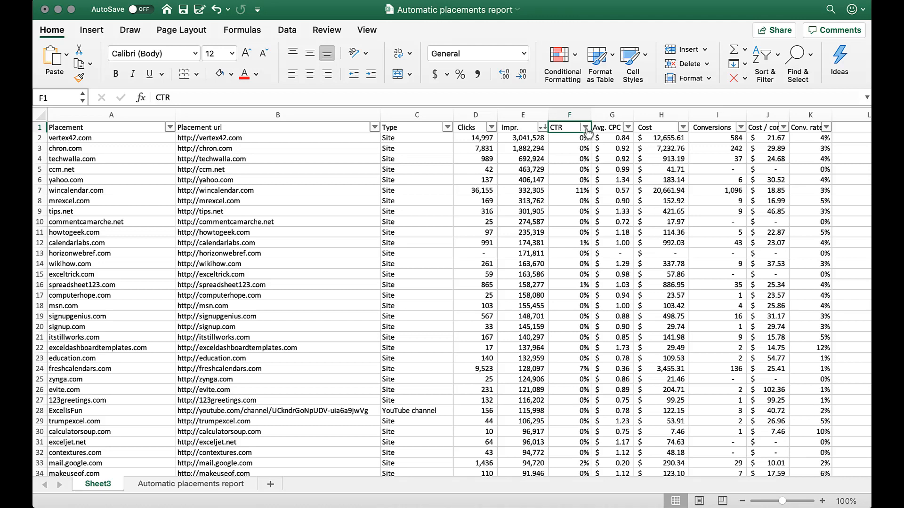
left_click(585, 128)
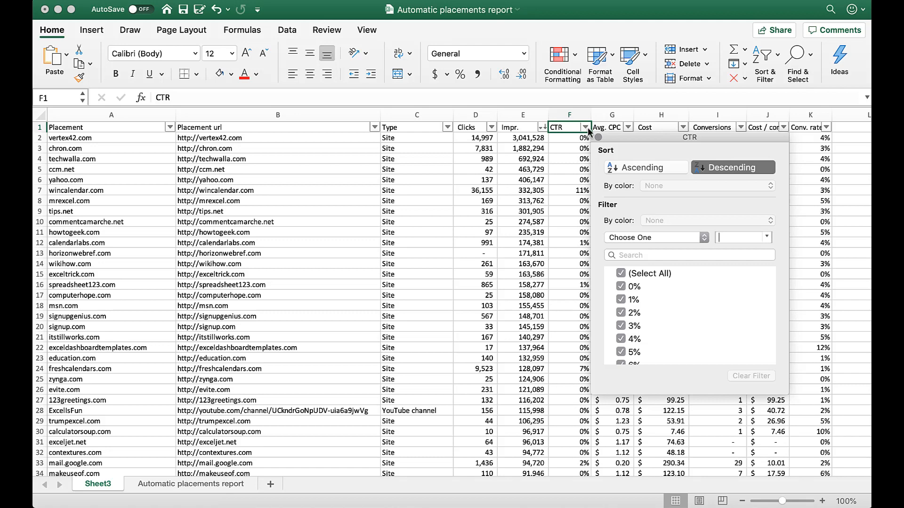
left_click(721, 166)
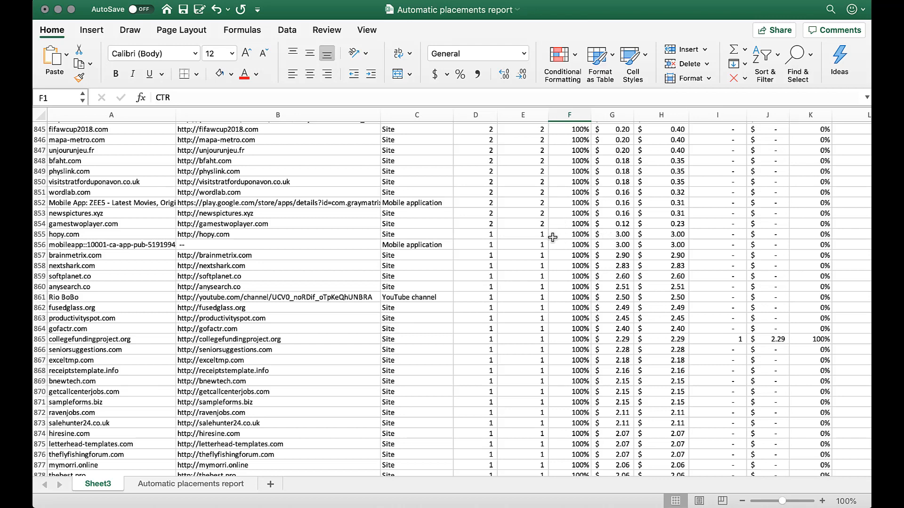
scroll(566, 221, "up", 20)
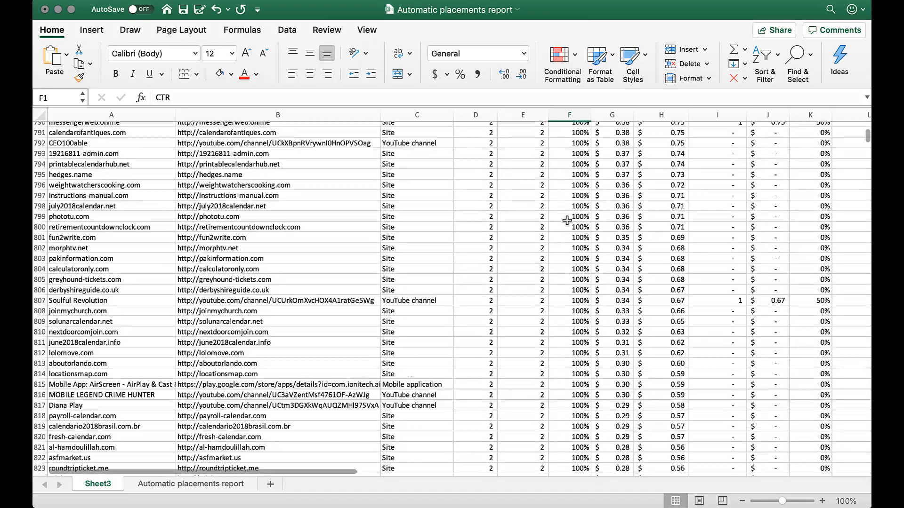
scroll(566, 221, "up", 20)
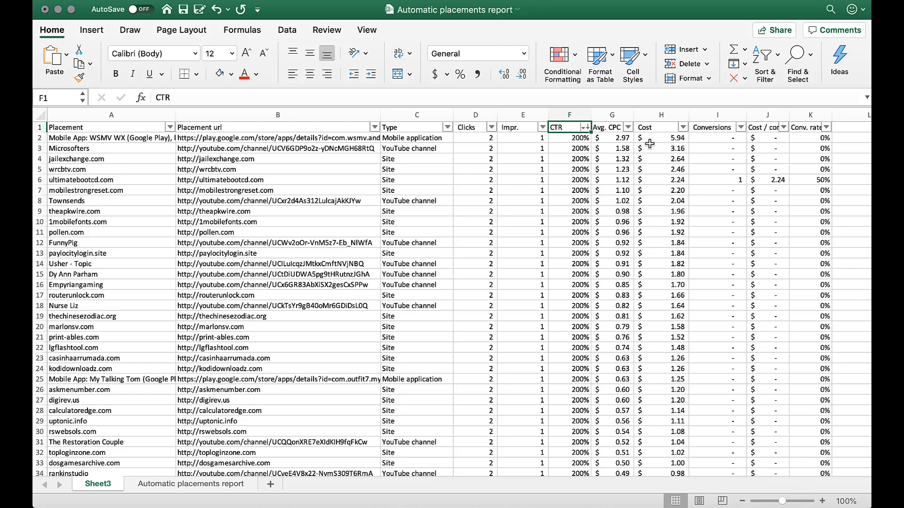
Step: Filter the Conversions column to show only the "-" entries, meaning placements without conversions
left_click(741, 129)
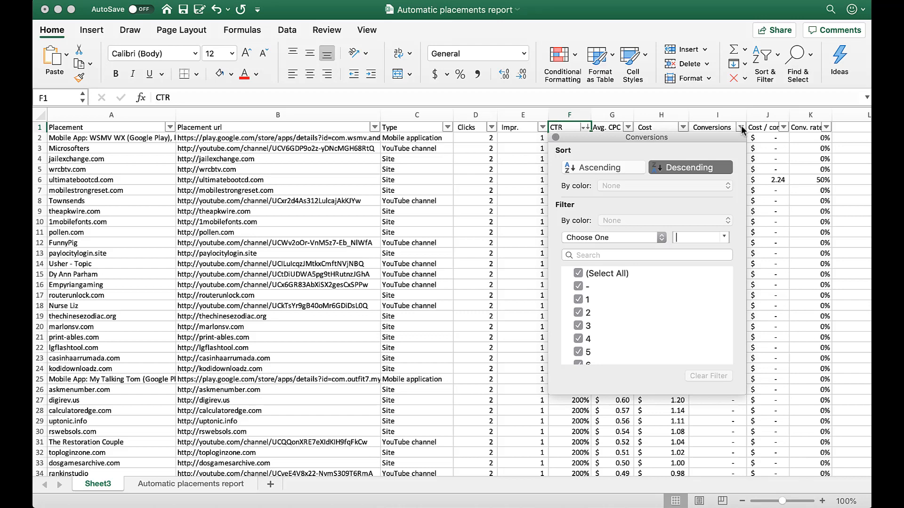
left_click(579, 273)
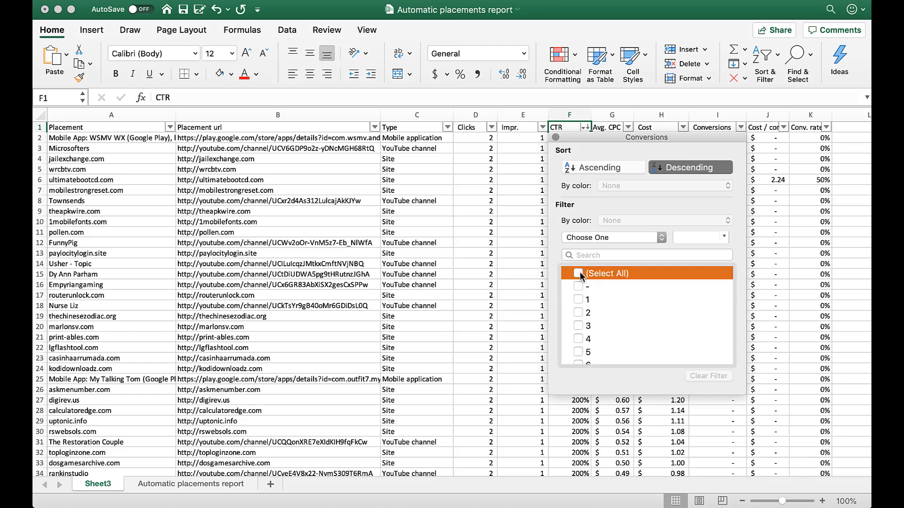
left_click(579, 287)
left_click(500, 235)
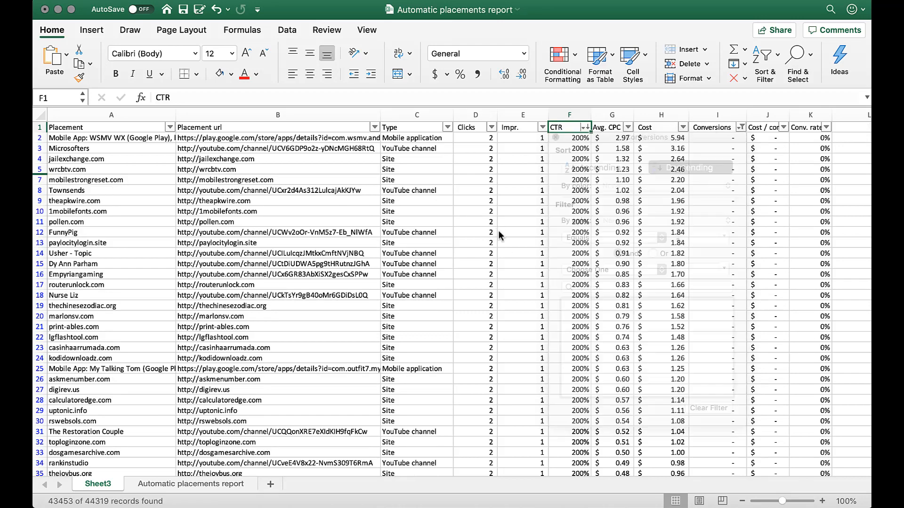
Step: Sort the placements without conversions by Cost in descending order and review the most expensive ones
left_click(682, 127)
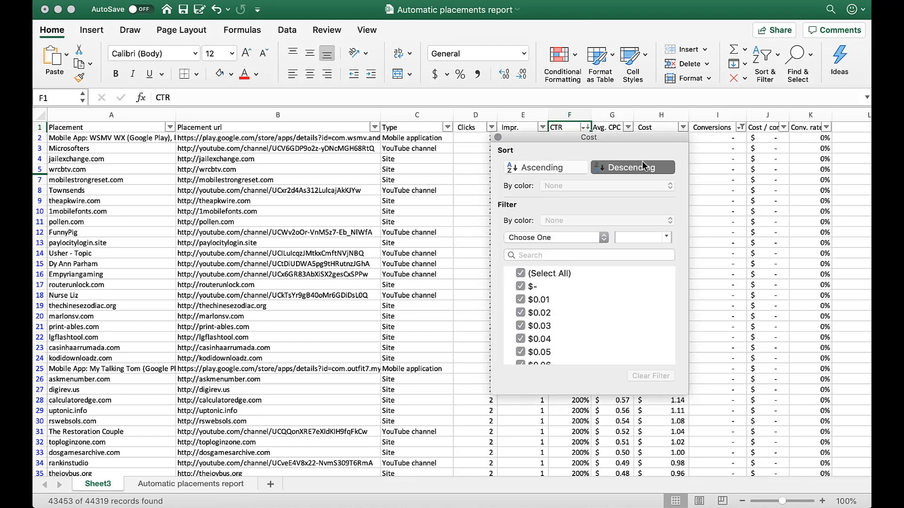
left_click(631, 168)
left_click(718, 254)
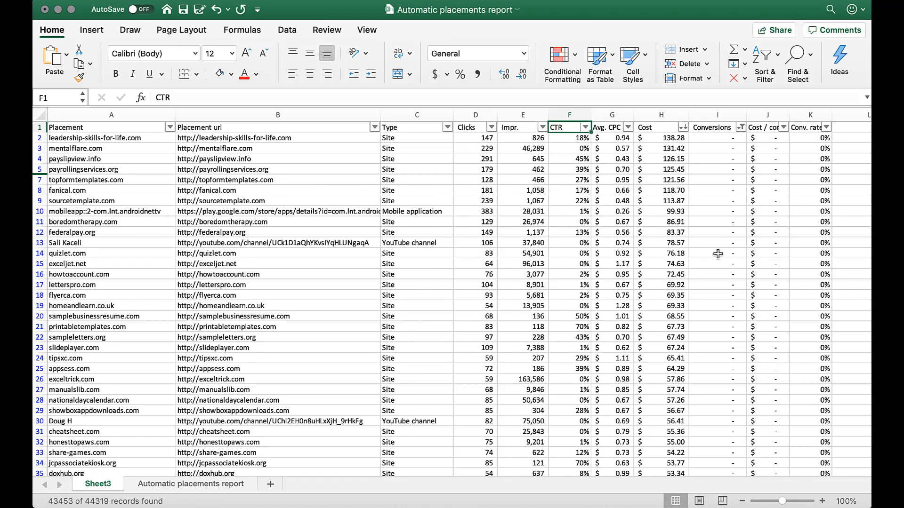
left_click(663, 127)
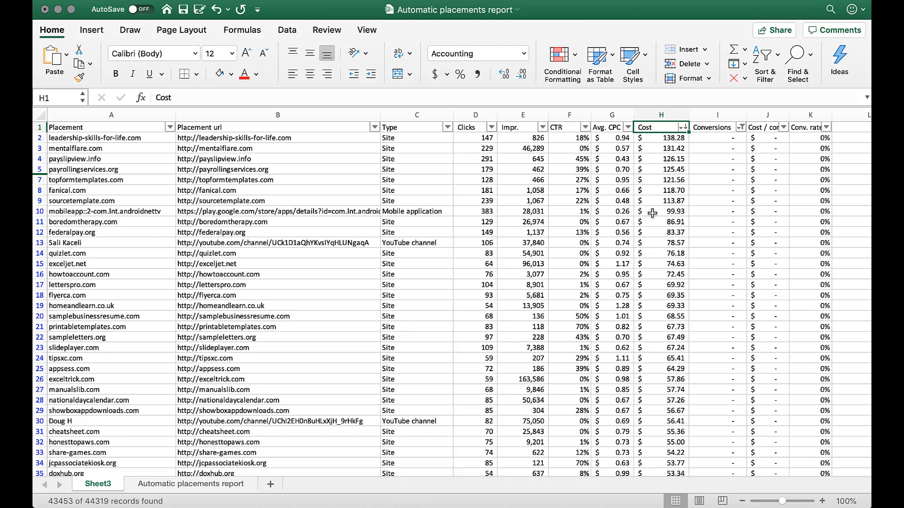
left_click(652, 370)
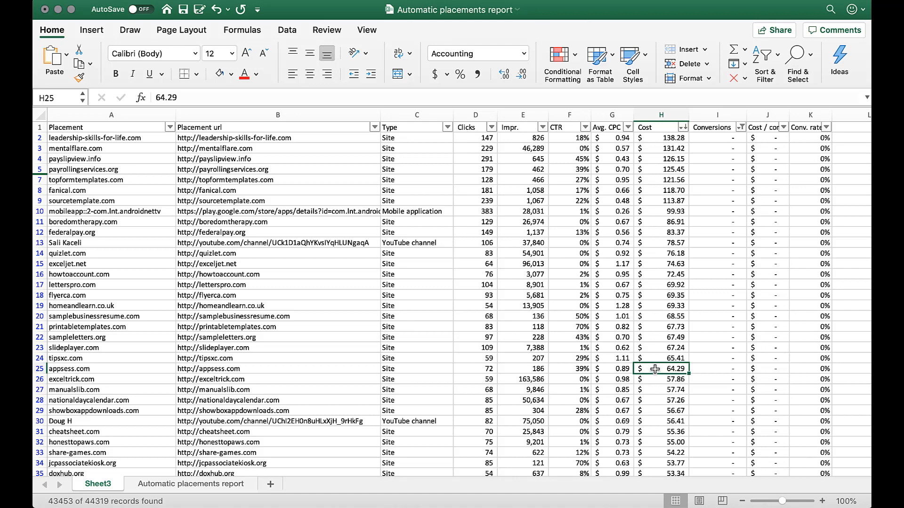
Step: Select all values in the Conversions filter again, sort that column in descending order and select its first value
left_click(740, 127)
left_click(580, 305)
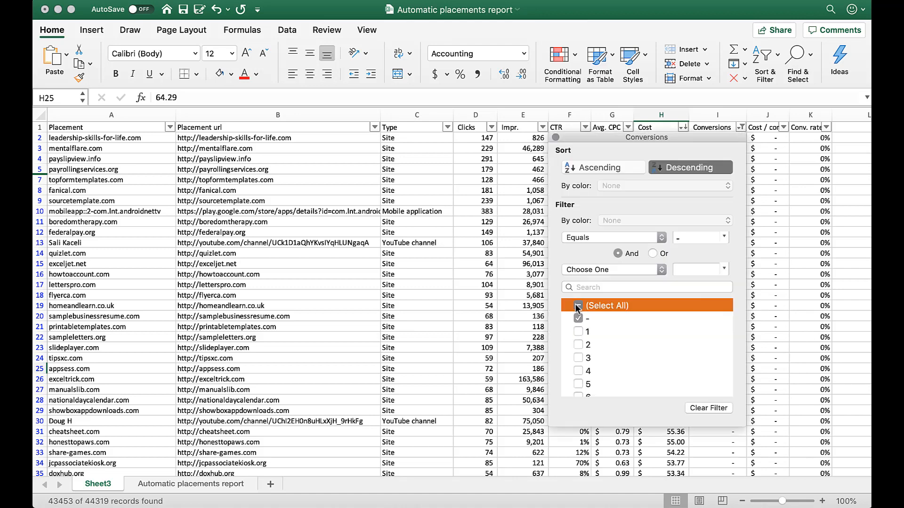
left_click(720, 168)
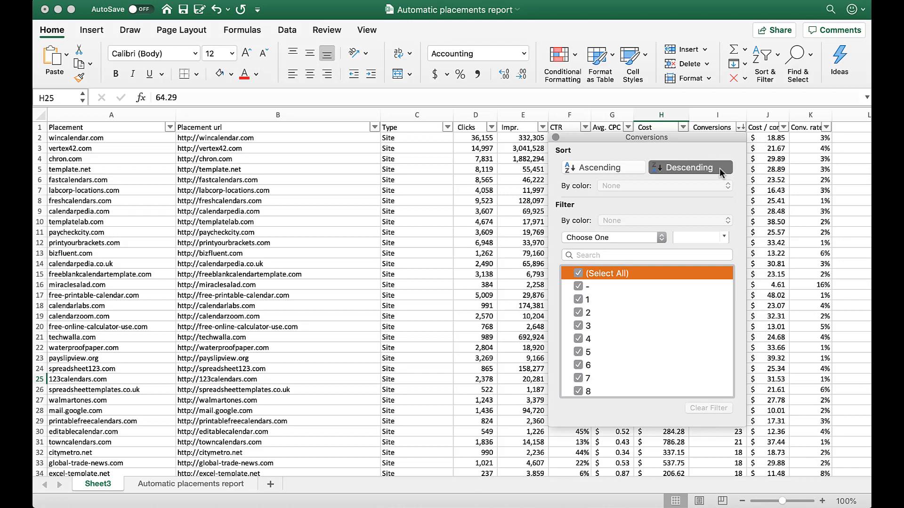
key("Escape")
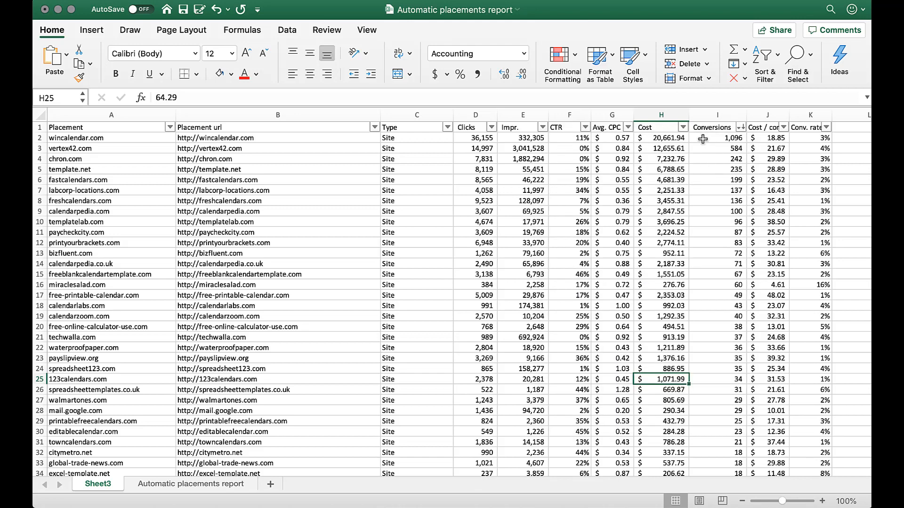
left_click(702, 138)
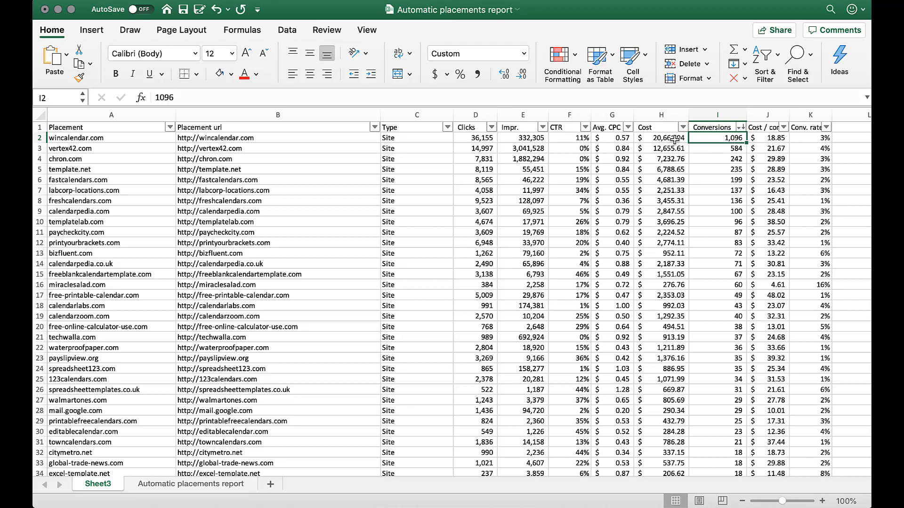
Step: Exclude the "-" entries from the Conversions column and sort the remaining placements by Cost / conv. in ascending order
left_click(741, 128)
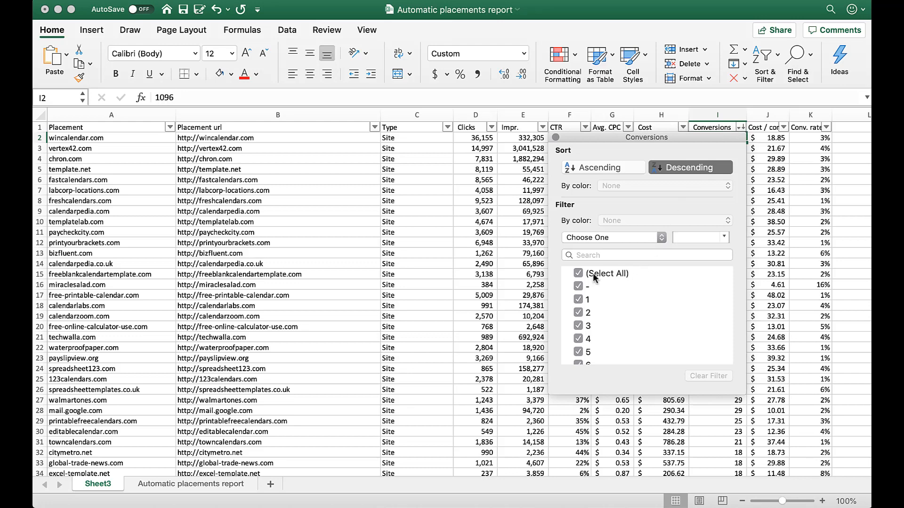
left_click(578, 287)
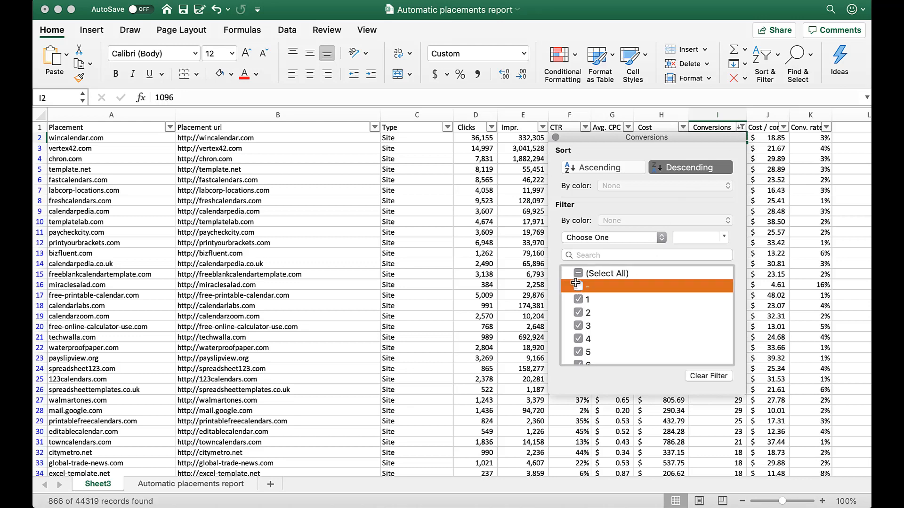
left_click(785, 132)
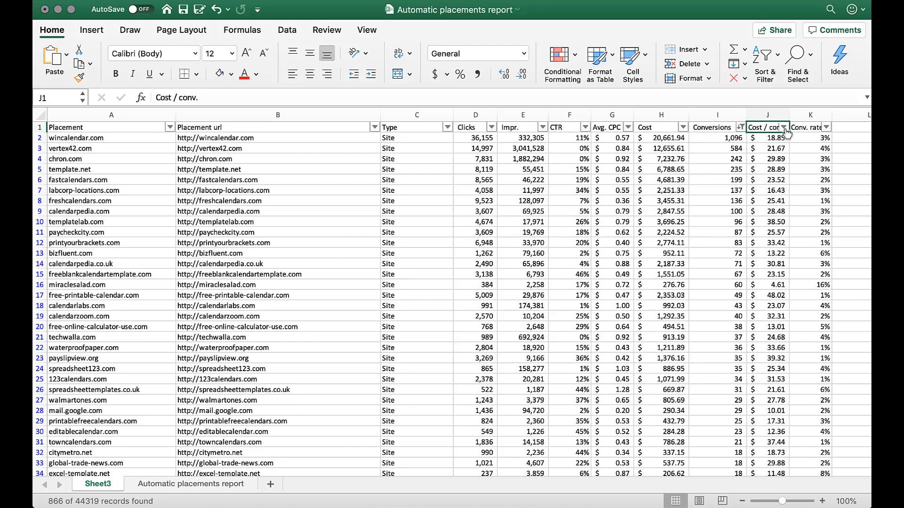
left_click(784, 130)
left_click(646, 167)
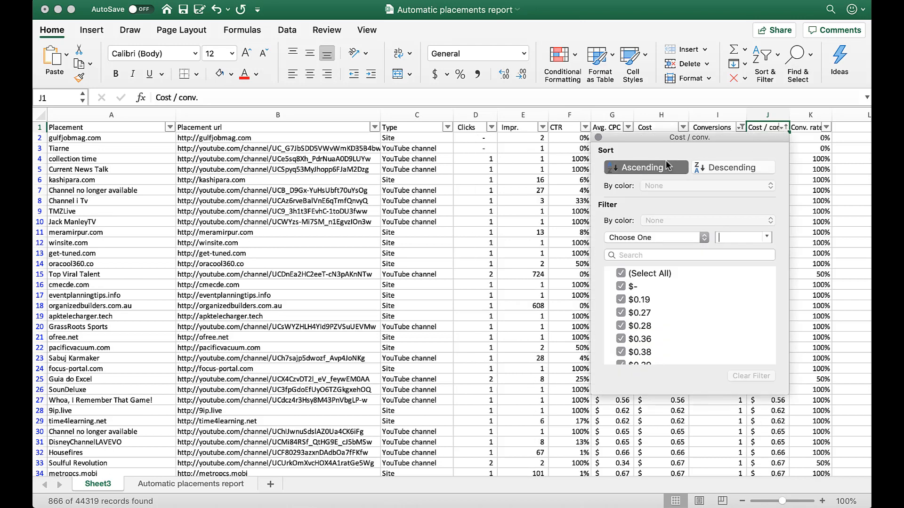
key("Escape")
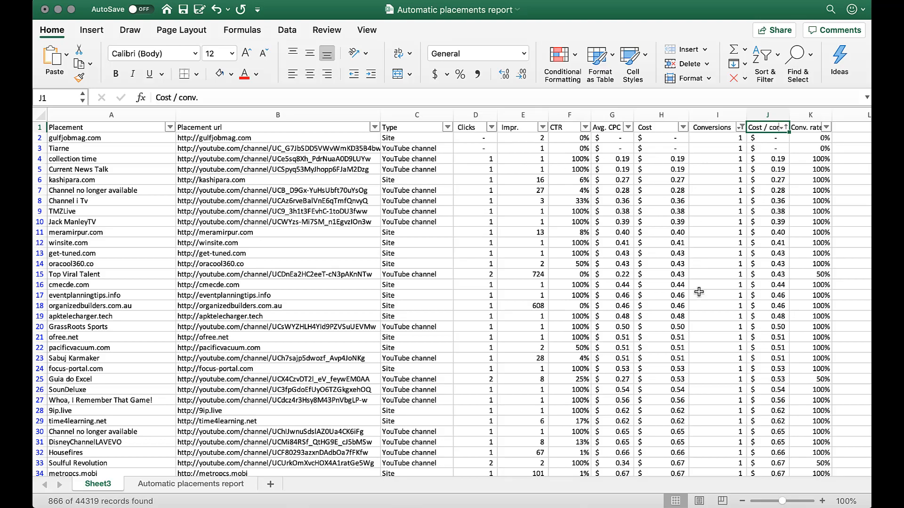
Step: Examine the converting placements from the lowest cost per conversion upward, comparing their clicks, cost and conversions
scroll(698, 292, "down", 18)
scroll(699, 285, "down", 10)
scroll(700, 281, "down", 15)
scroll(700, 281, "down", 15)
scroll(700, 282, "down", 13)
scroll(700, 281, "down", 10)
scroll(700, 281, "down", 1)
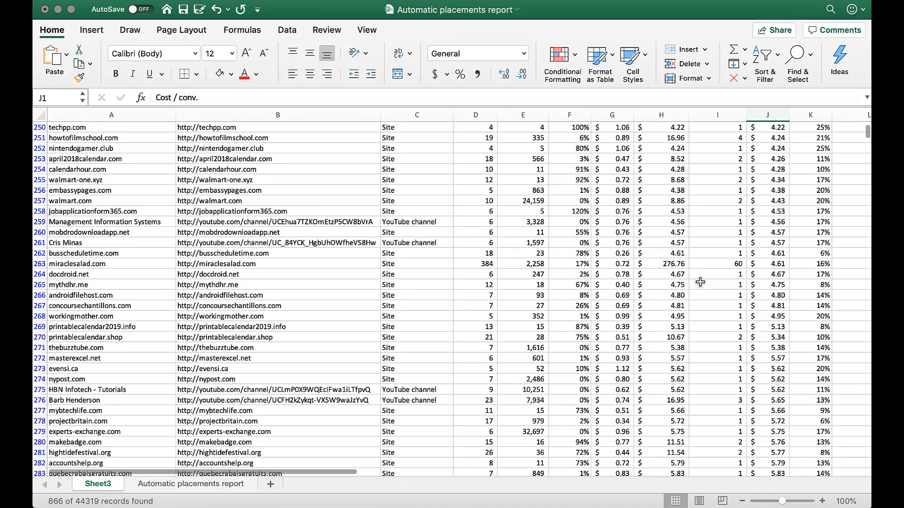
Step: Select the Conversions value of miraclesalad.com and compare it with the placements at slightly higher costs per conversion
left_click(709, 217)
left_click(709, 264)
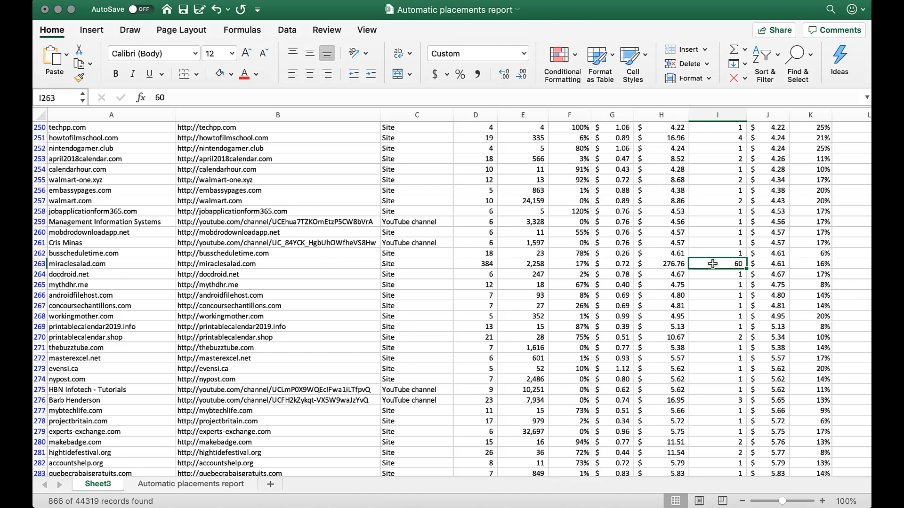
scroll(717, 302, "down", 10)
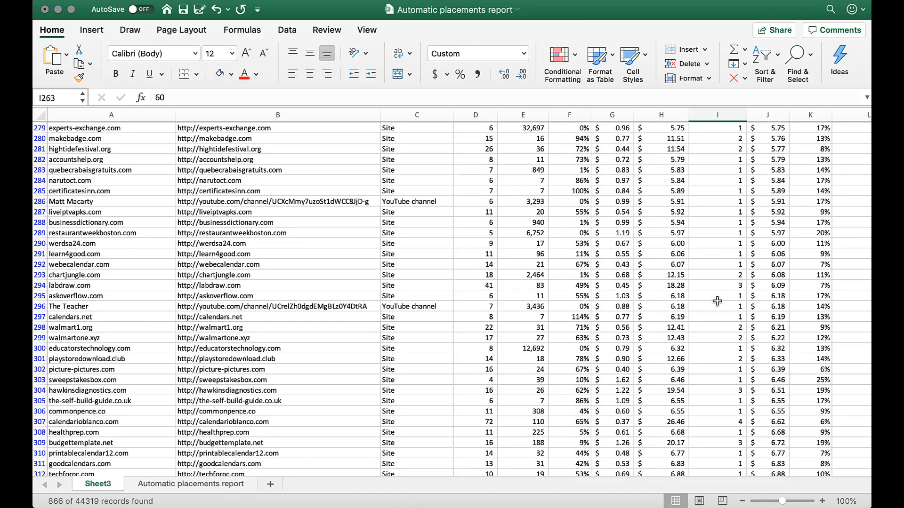
scroll(717, 301, "down", 6)
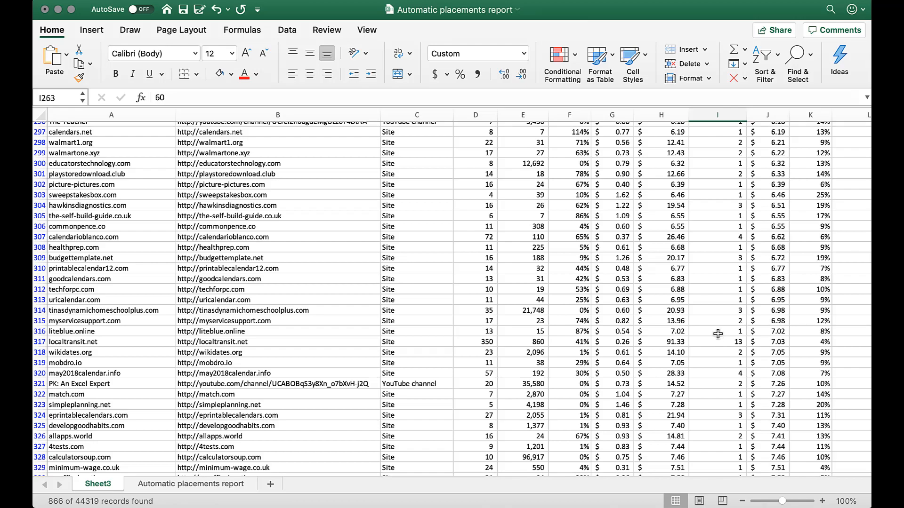
scroll(719, 323, "up", 2)
scroll(718, 323, "up", 18)
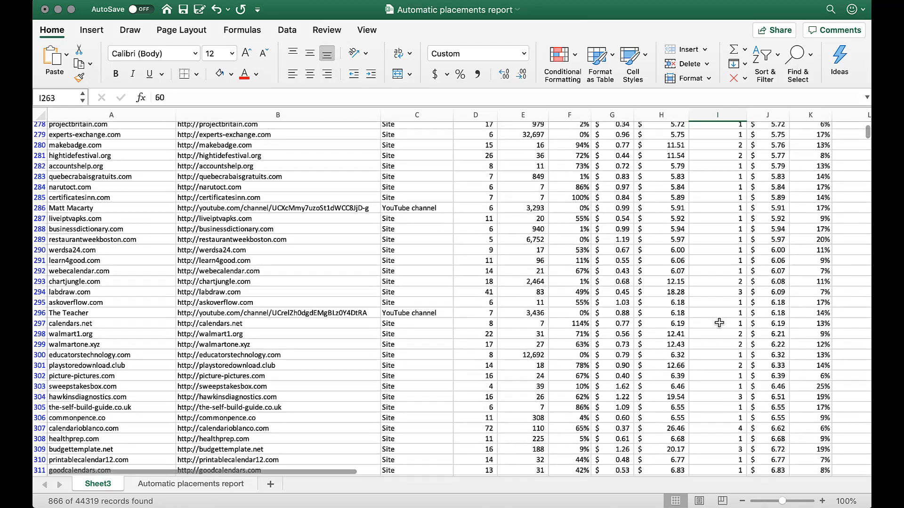
scroll(719, 323, "up", 20)
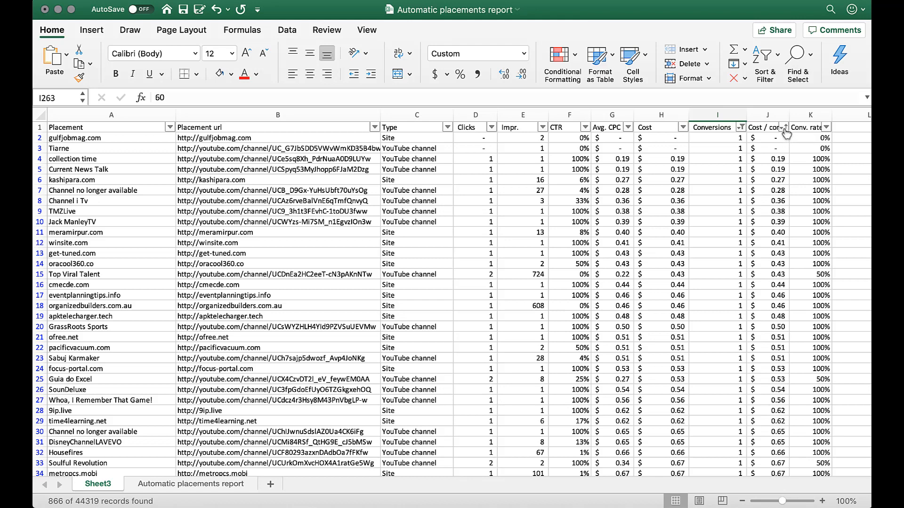
Step: Sort the converting placements by Cost / conv. in descending order
left_click(783, 127)
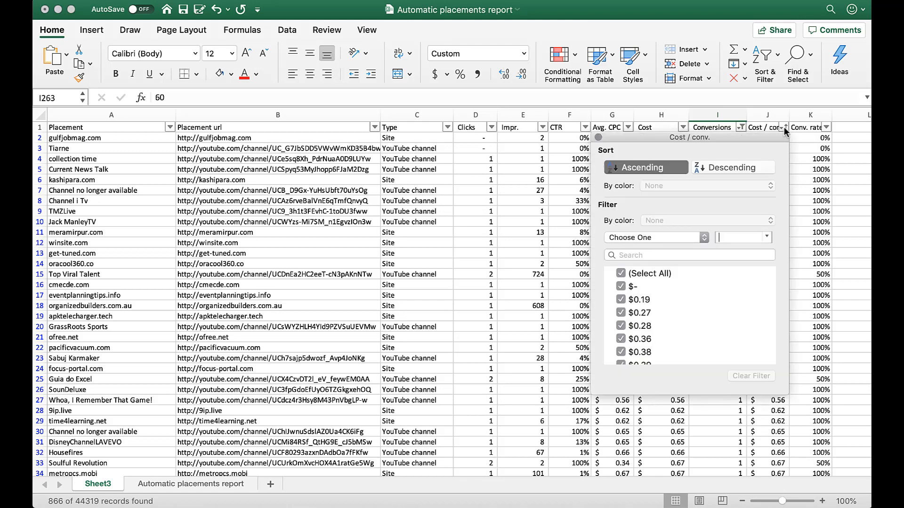
left_click(722, 167)
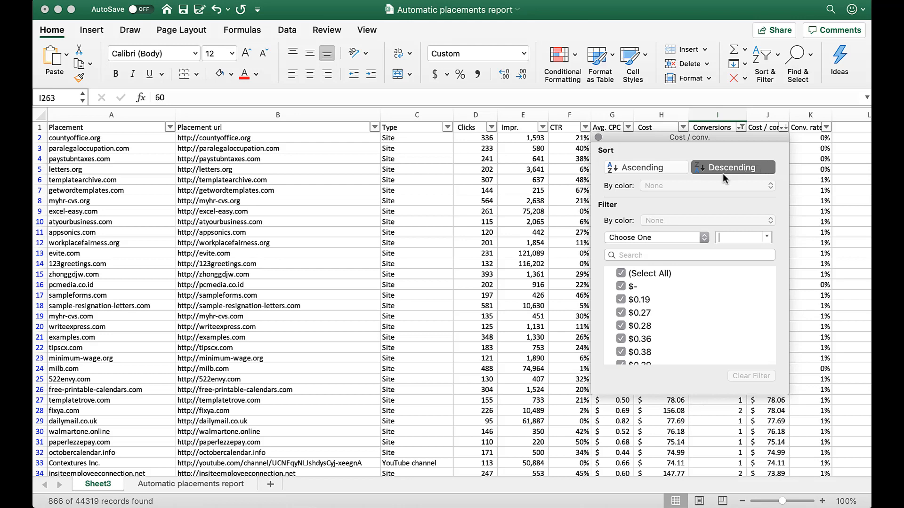
left_click(793, 141)
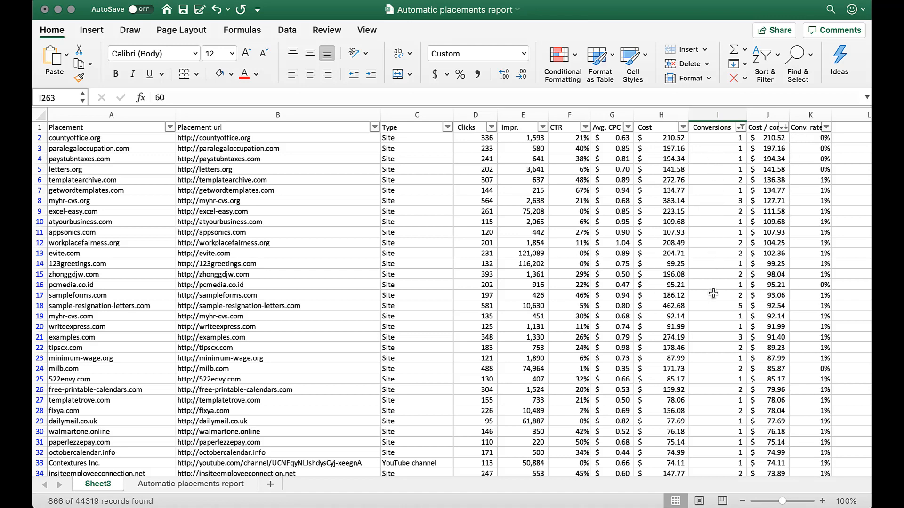
Step: Examine the converting placements from the highest cost per conversion downward, comparing their clicks, cost and number of conversions
scroll(717, 378, "down", 5)
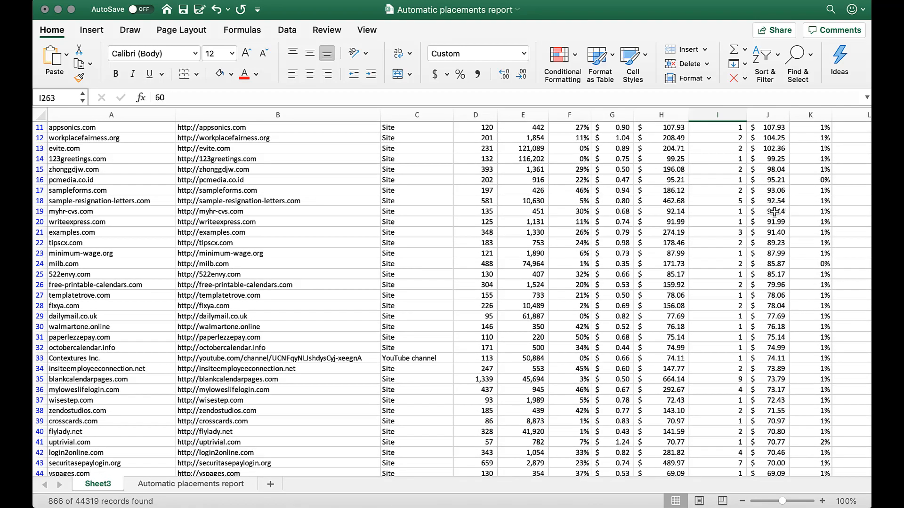
scroll(716, 333, "down", 2)
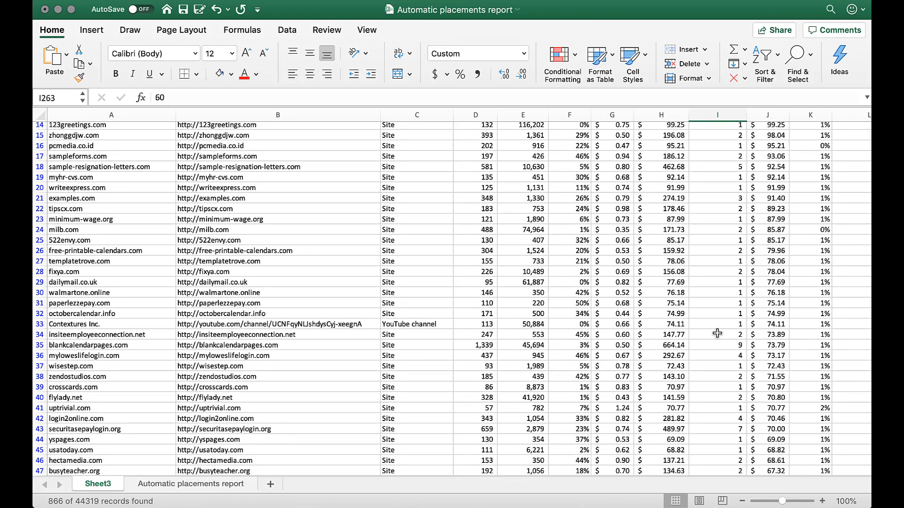
scroll(717, 333, "down", 5)
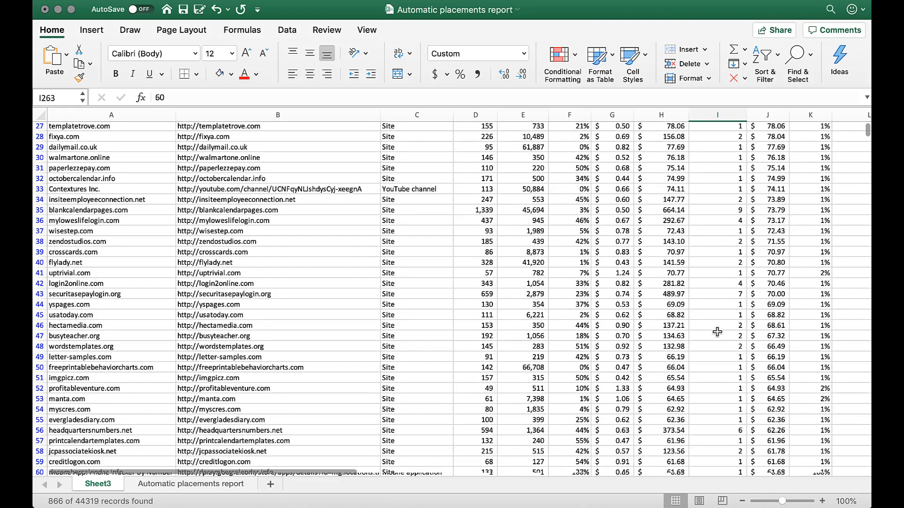
scroll(717, 332, "down", 4)
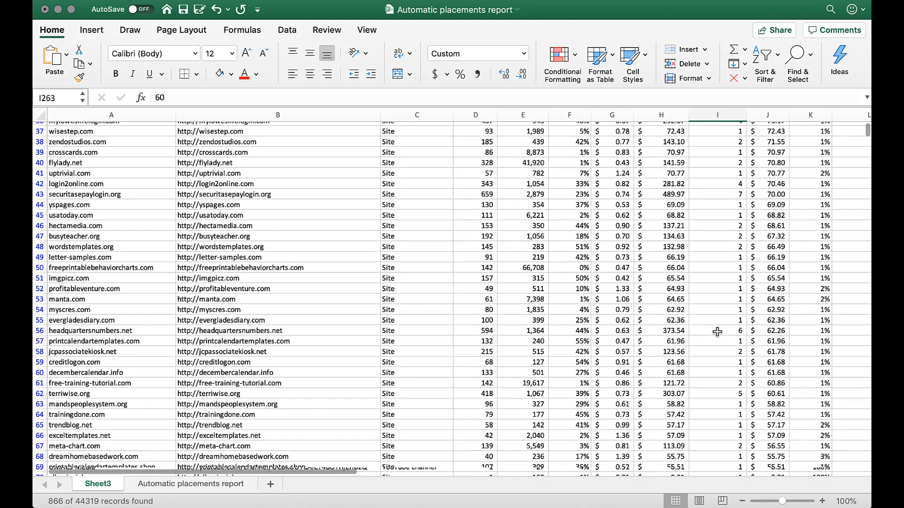
scroll(716, 332, "down", 1)
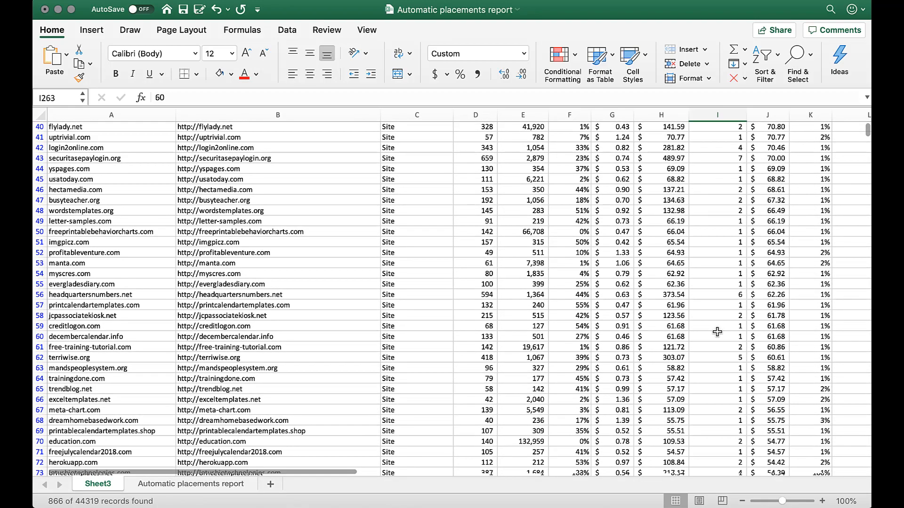
scroll(717, 332, "up", 3)
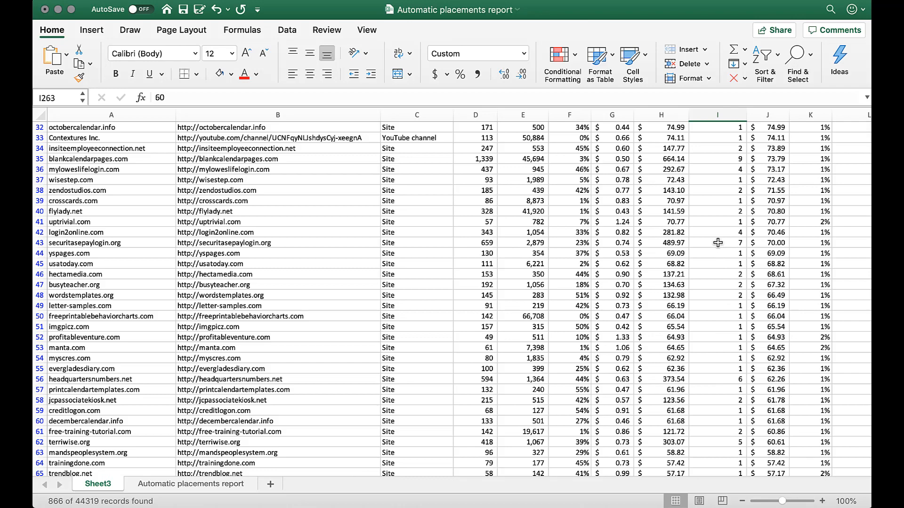
scroll(723, 191, "up", 5)
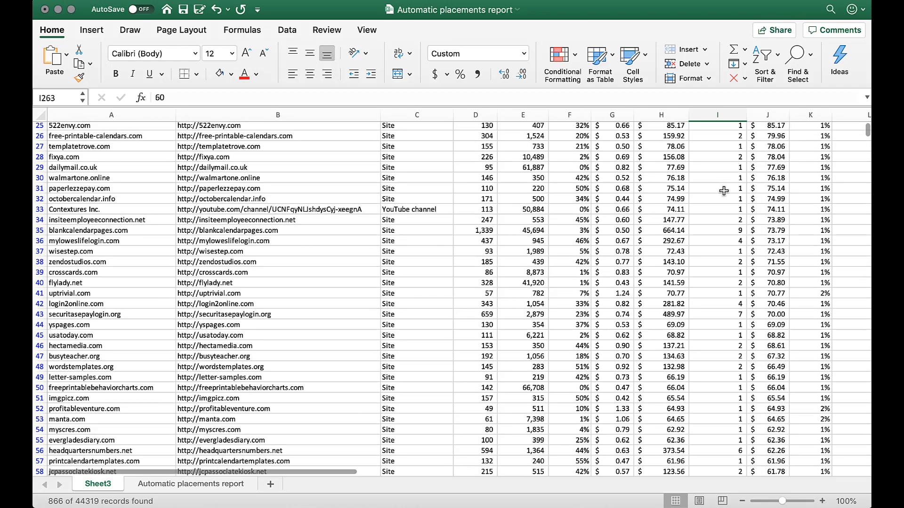
scroll(724, 190, "up", 12)
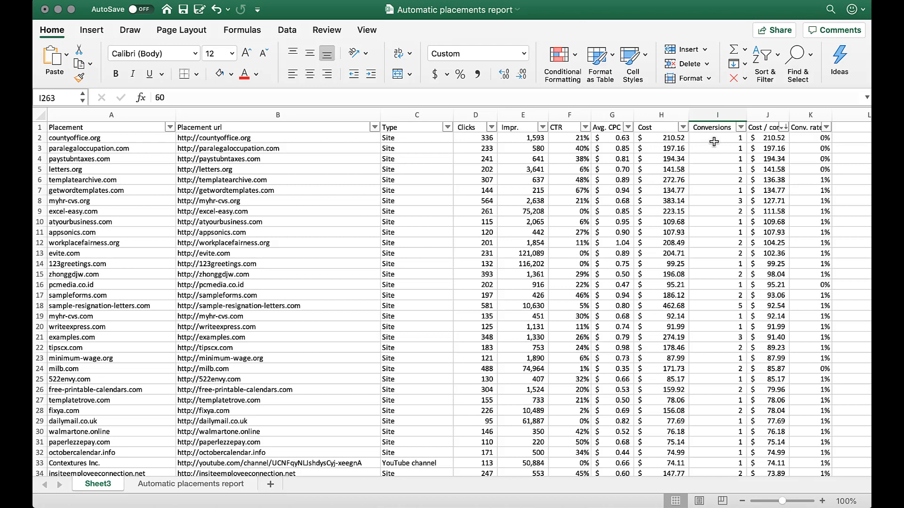
Step: Sort all placements by Avg. CPC in descending order and review those with the highest cost per click
left_click(628, 128)
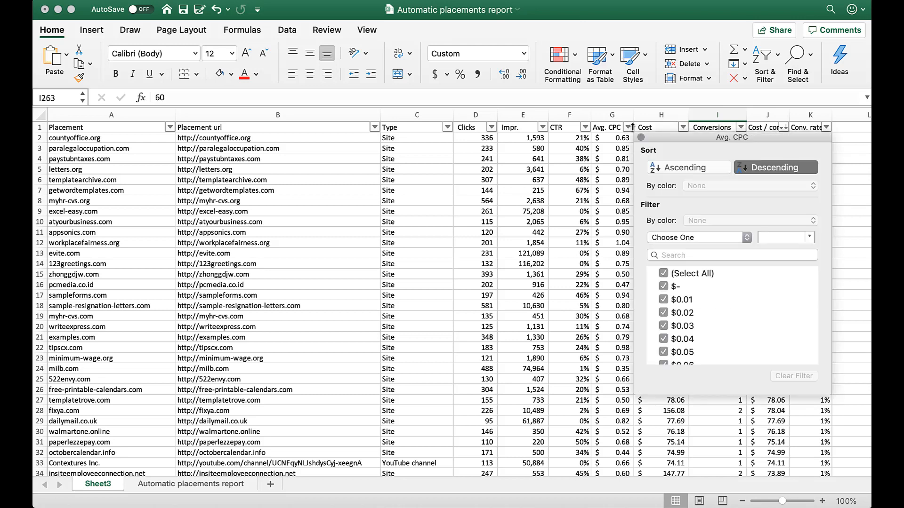
left_click(806, 168)
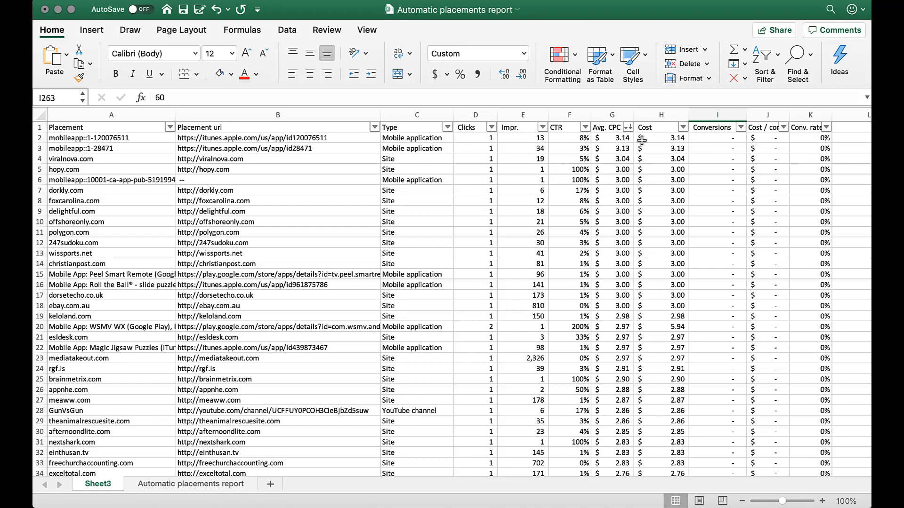
scroll(647, 312, "down", 7)
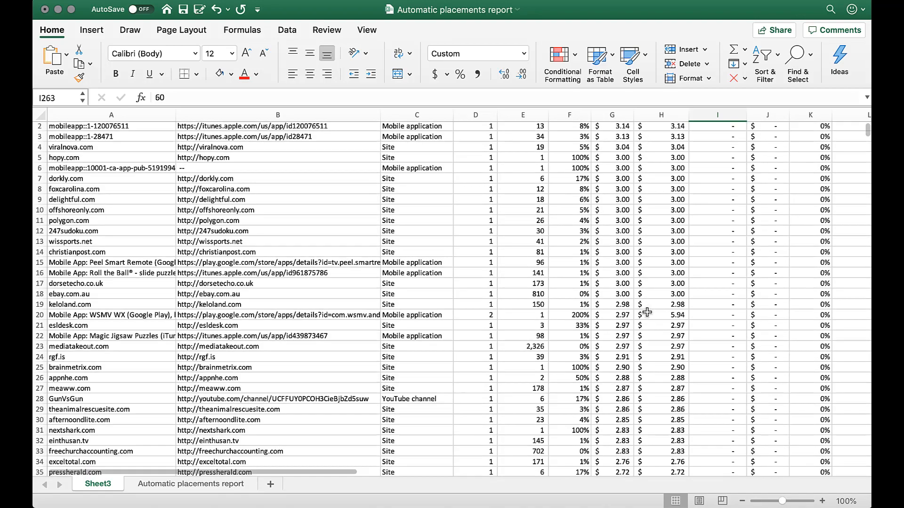
scroll(647, 312, "down", 13)
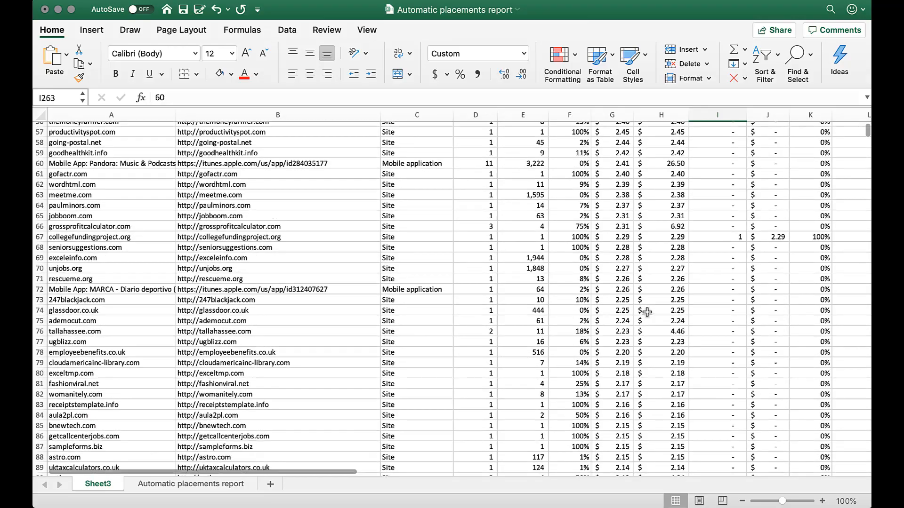
scroll(647, 312, "down", 12)
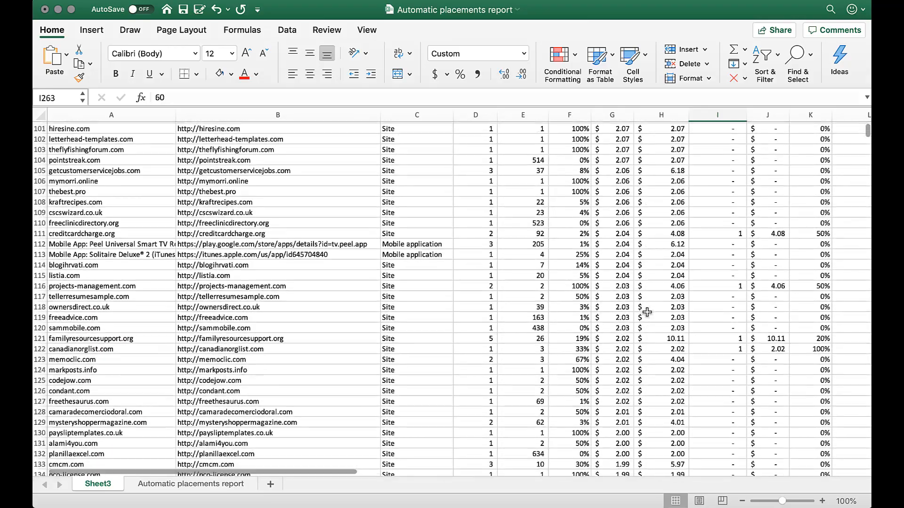
scroll(648, 312, "up", 20)
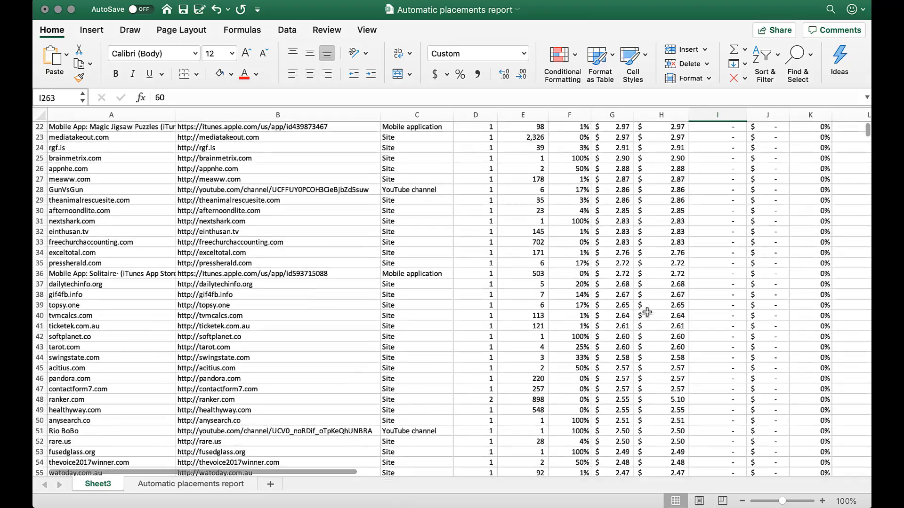
scroll(647, 312, "up", 2)
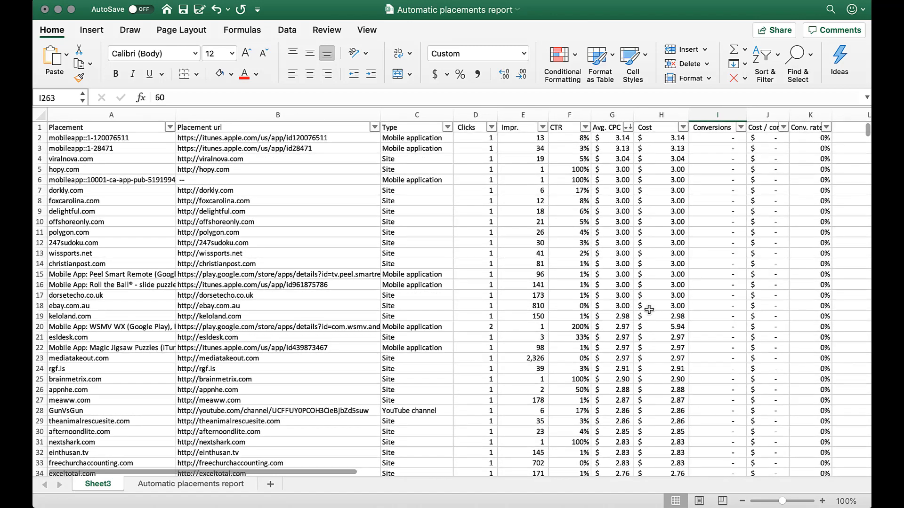